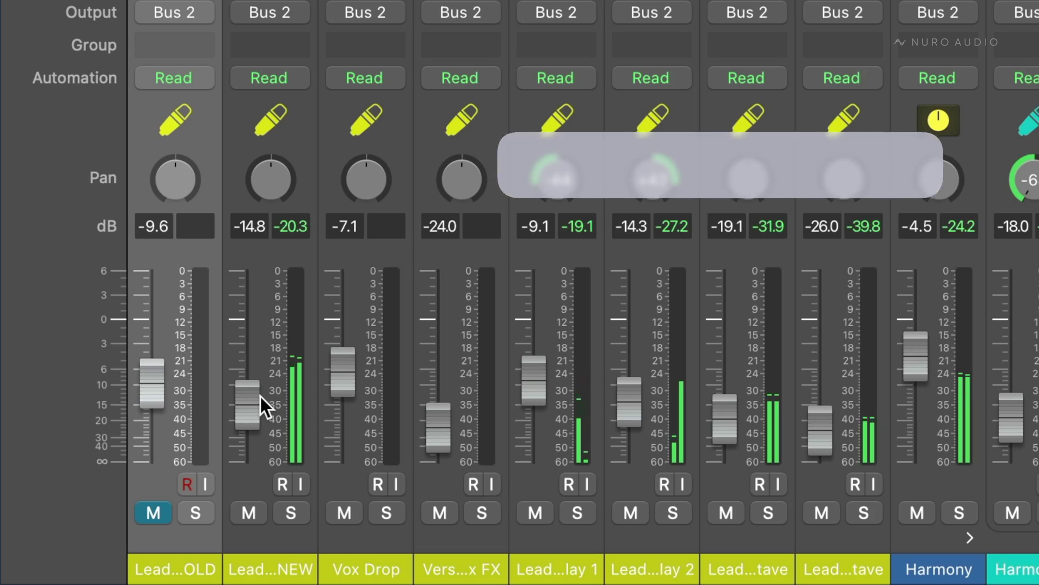
Raise the Lead Vox - NEW channel fader slightly, and audition the hook with the Lead Vox - OLD track.
left_click_drag(261, 396, 261, 385)
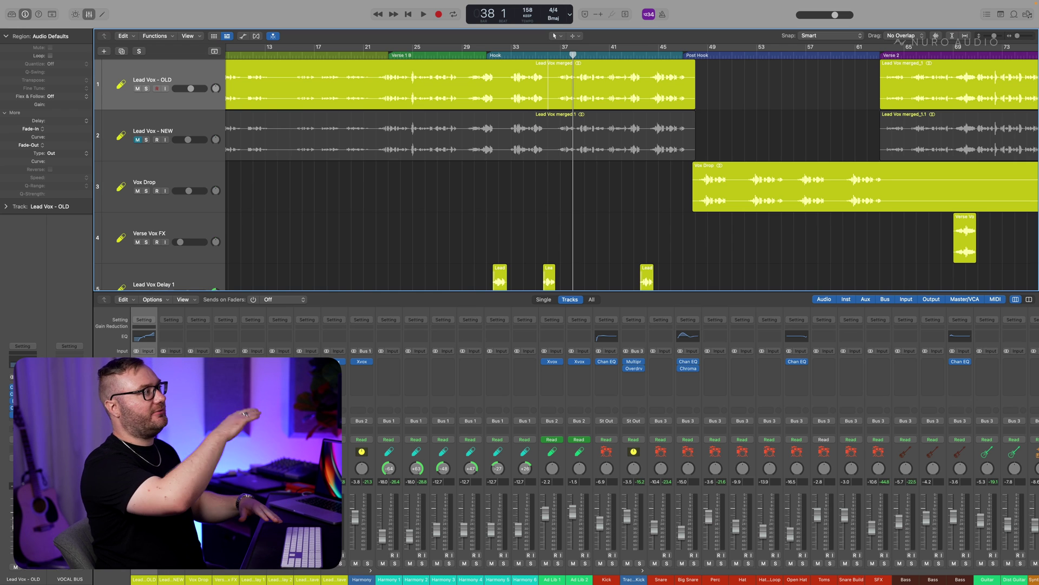
key("space")
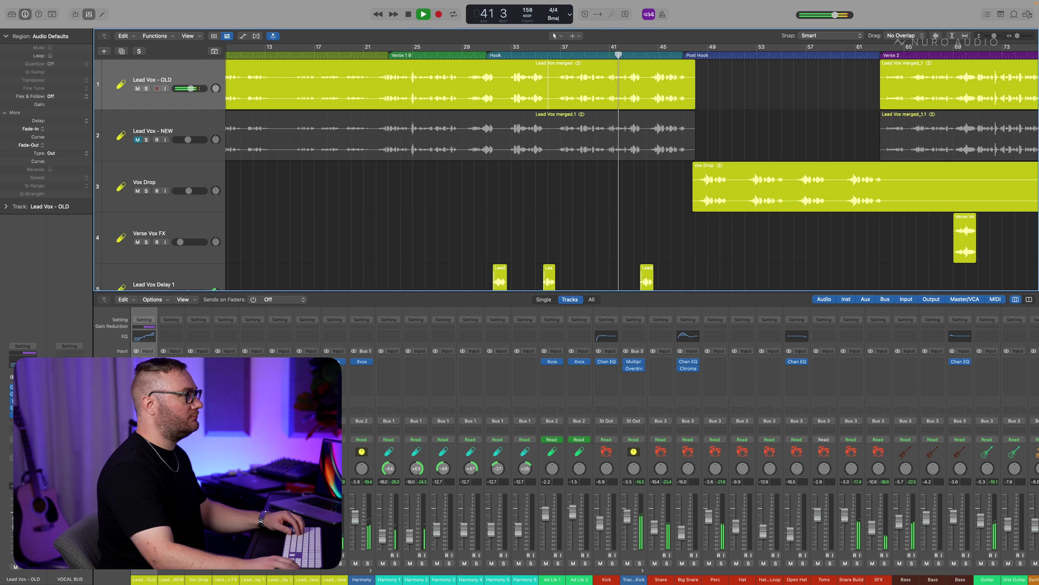
key("space")
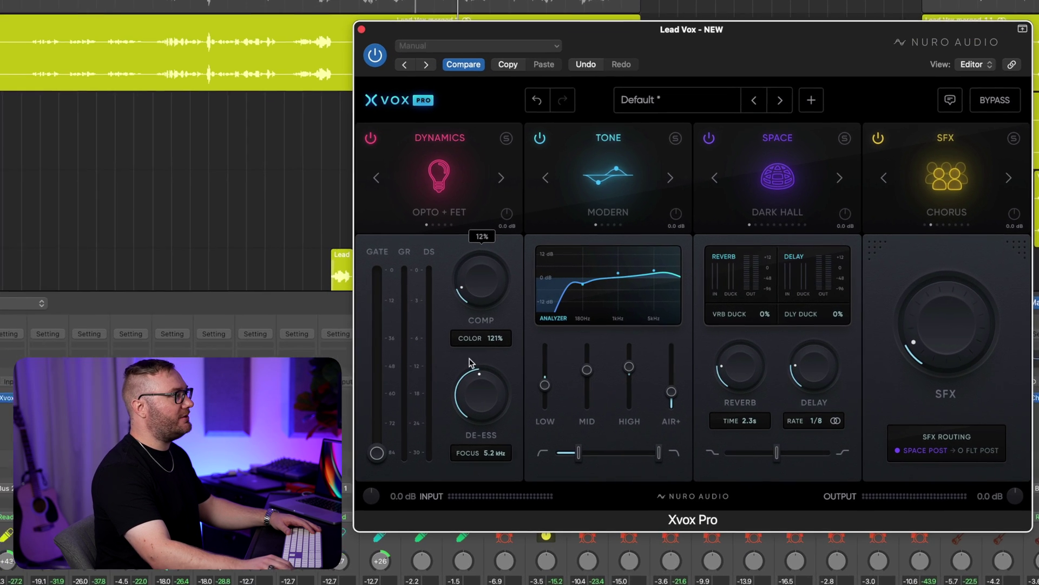
Set the Dynamics compressor to about 40% and its Color to 119% against playback, and compare with the module bypassed.
left_click_drag(469, 359, 475, 391)
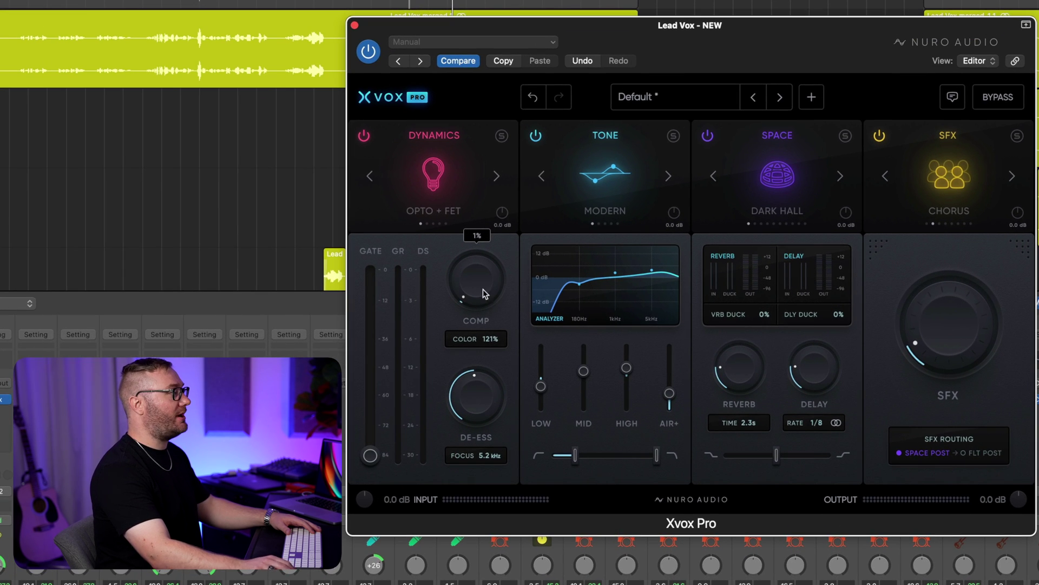
double_click(487, 339)
key("space")
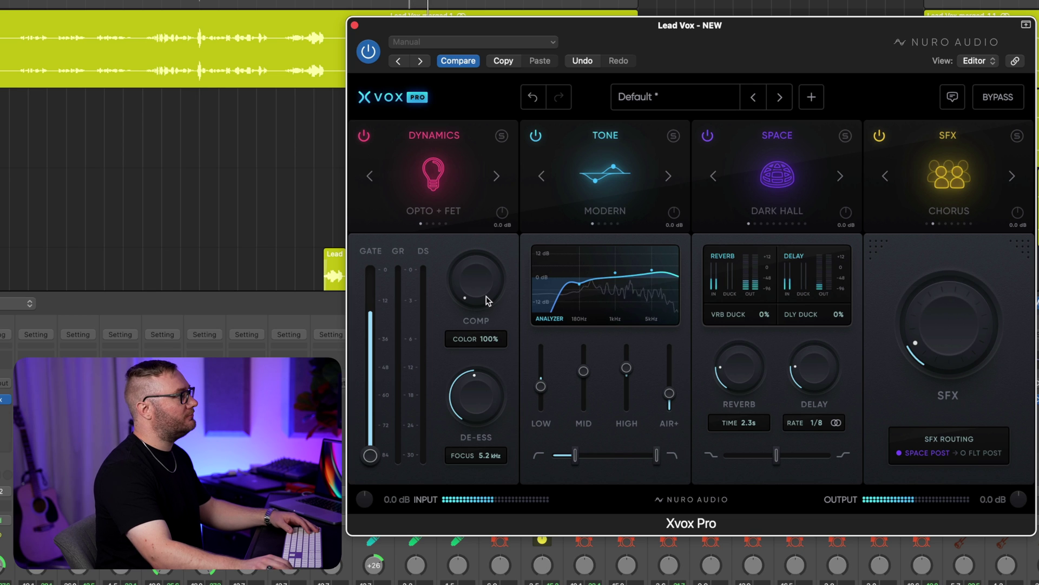
left_click_drag(500, 211, 502, 191)
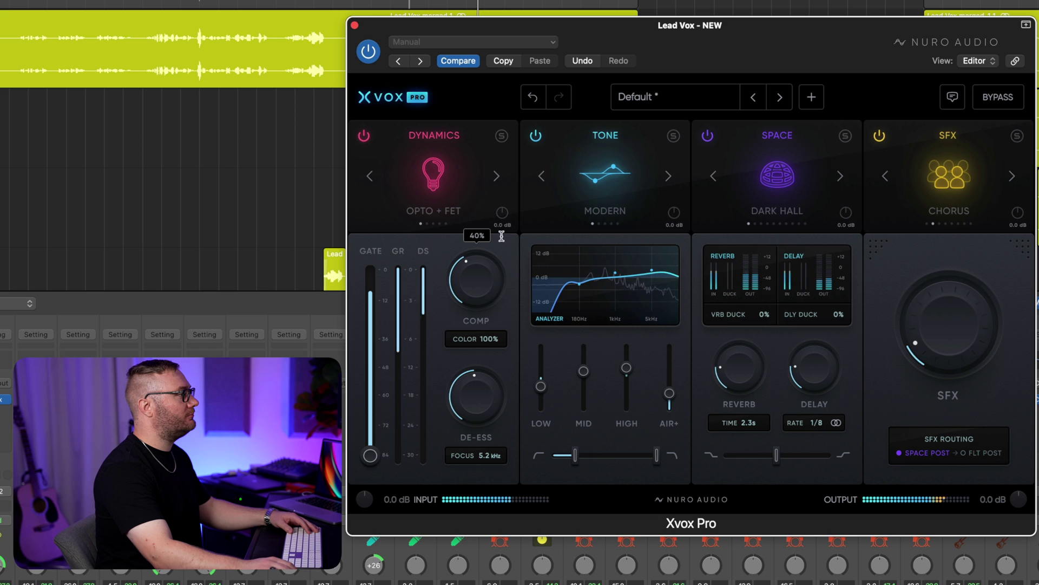
left_click_drag(502, 309, 485, 290)
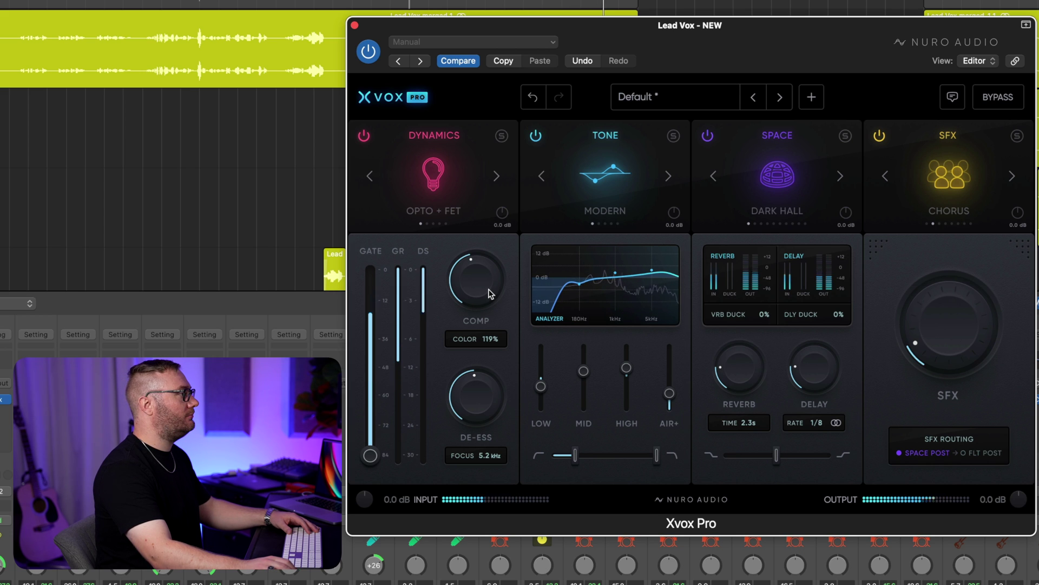
key("space")
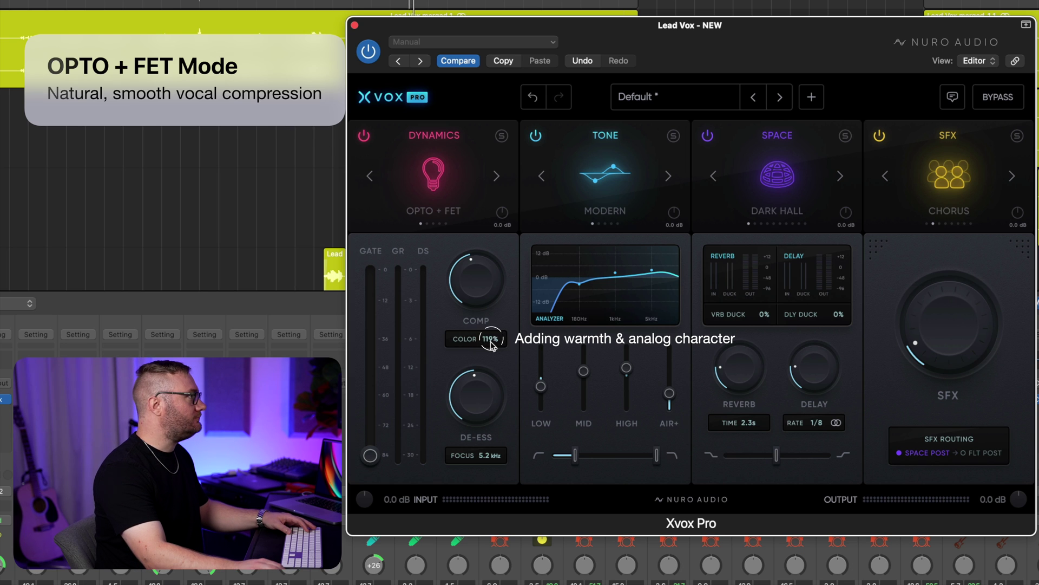
left_click(363, 136)
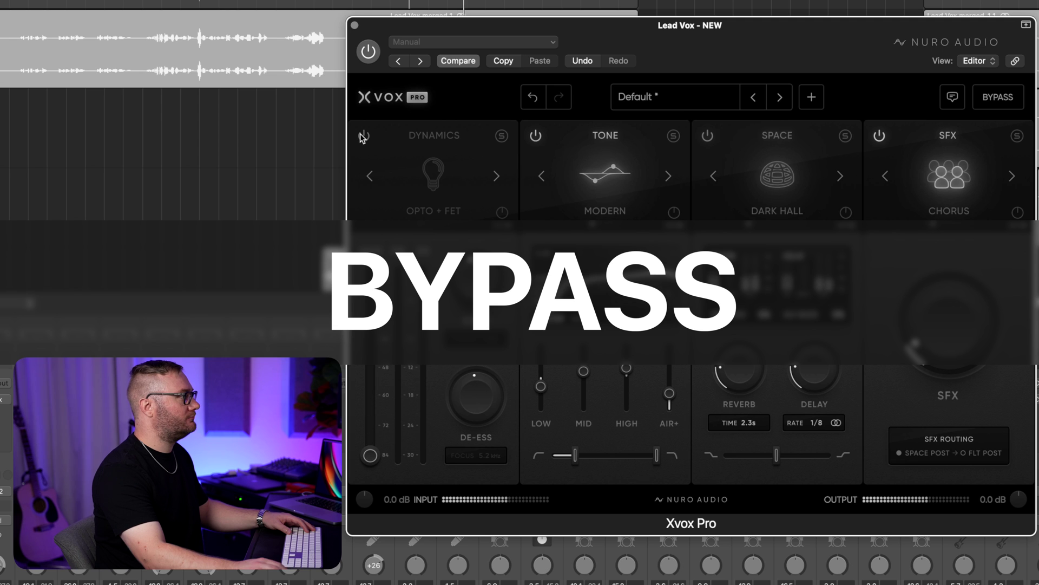
left_click(363, 136)
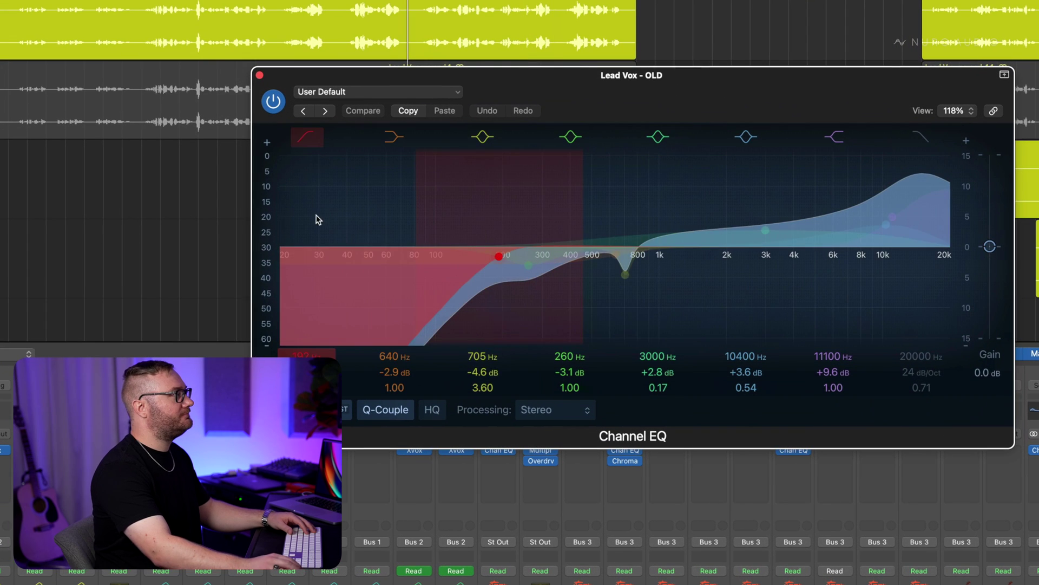
Play the Lead Vox - OLD track and compare it with its Channel EQ bypassed and re-enabled.
key("space")
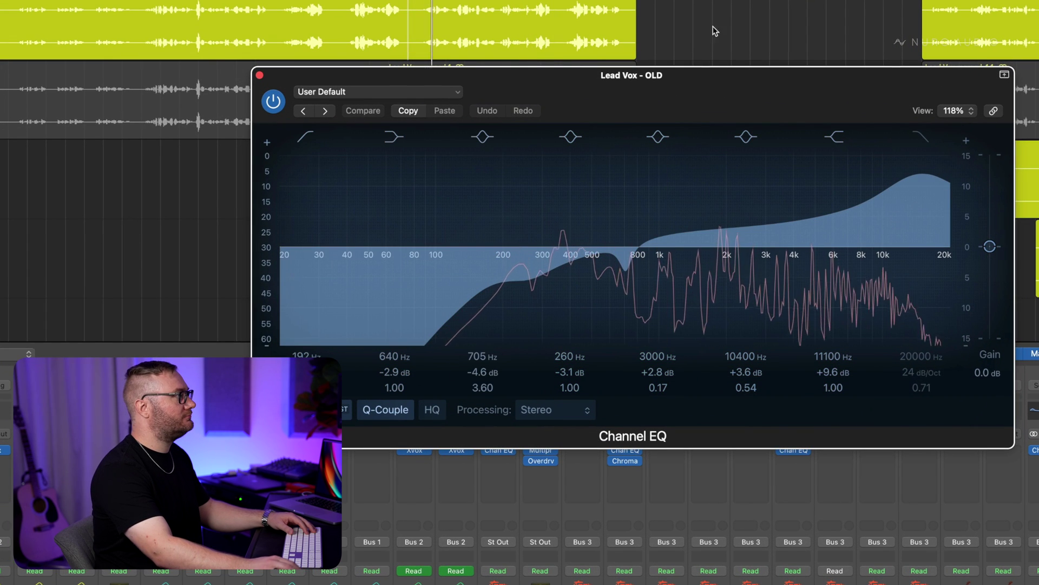
left_click(275, 101)
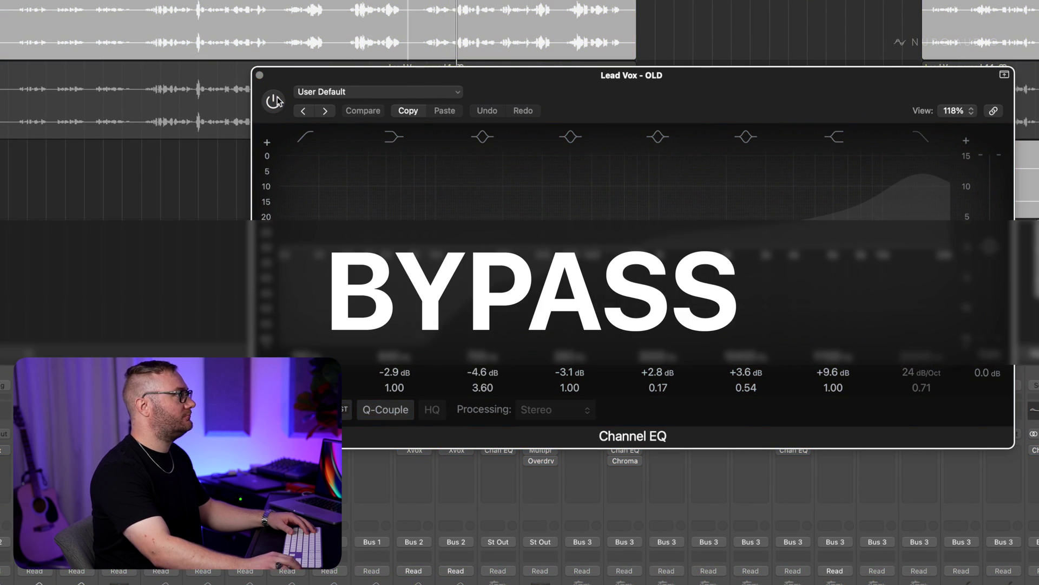
left_click(274, 101)
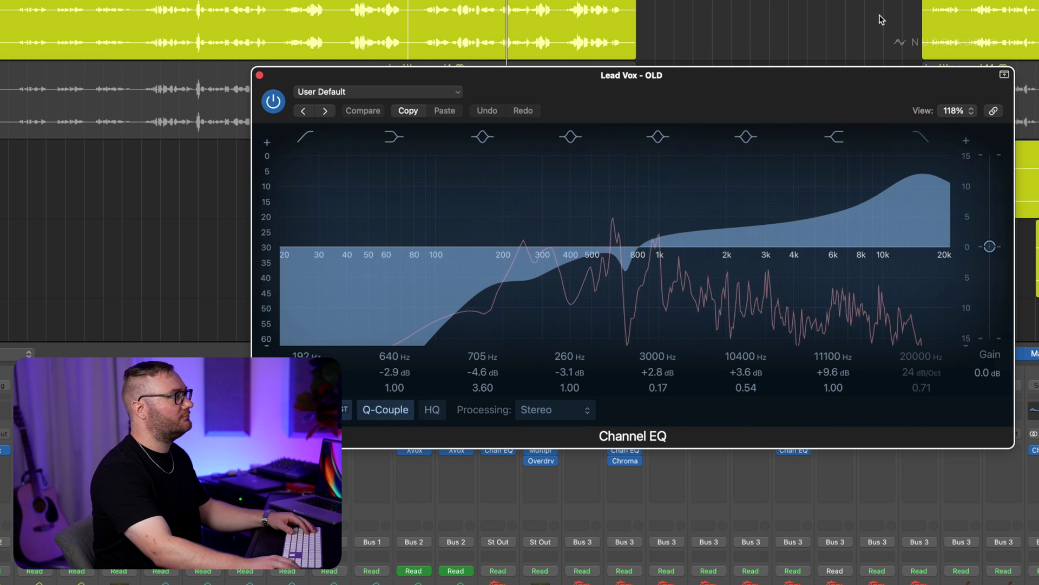
key("space")
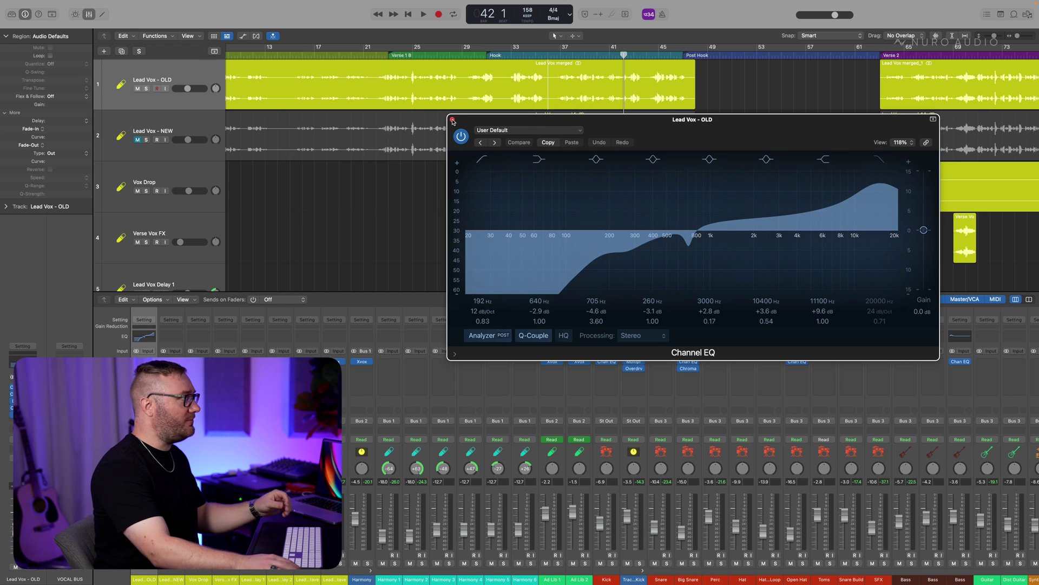
Close the Channel EQ, open Xvox Pro on Lead Vox - NEW, and audition the vocal with a flat Tone EQ.
left_click(452, 120)
left_click(171, 361)
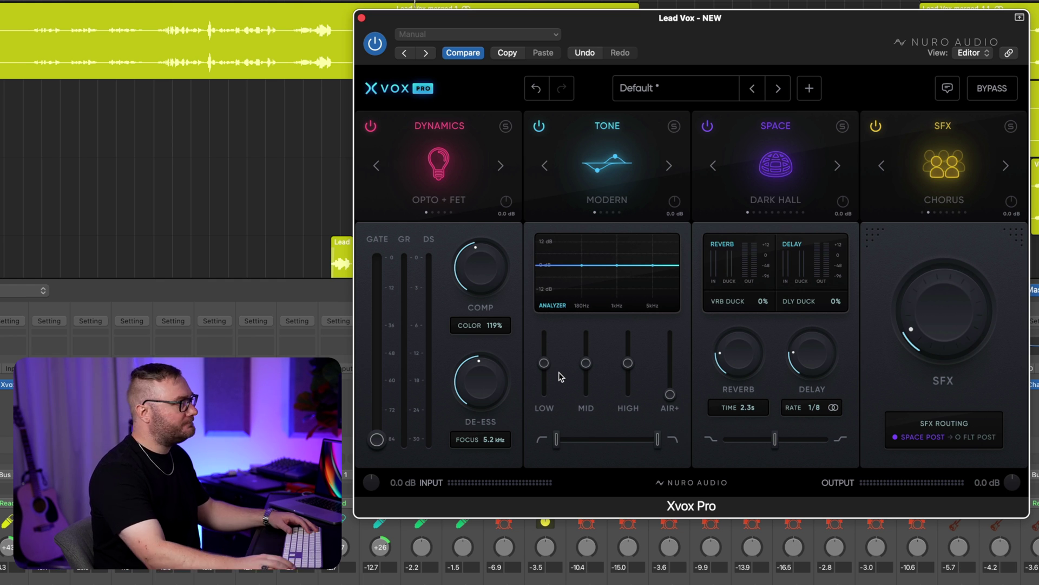
key("space")
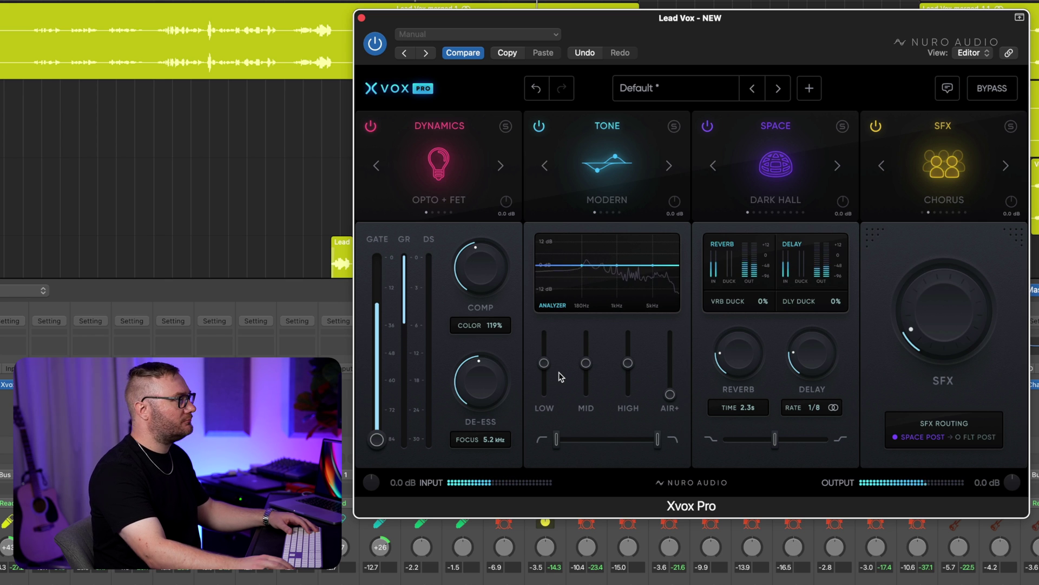
key("space")
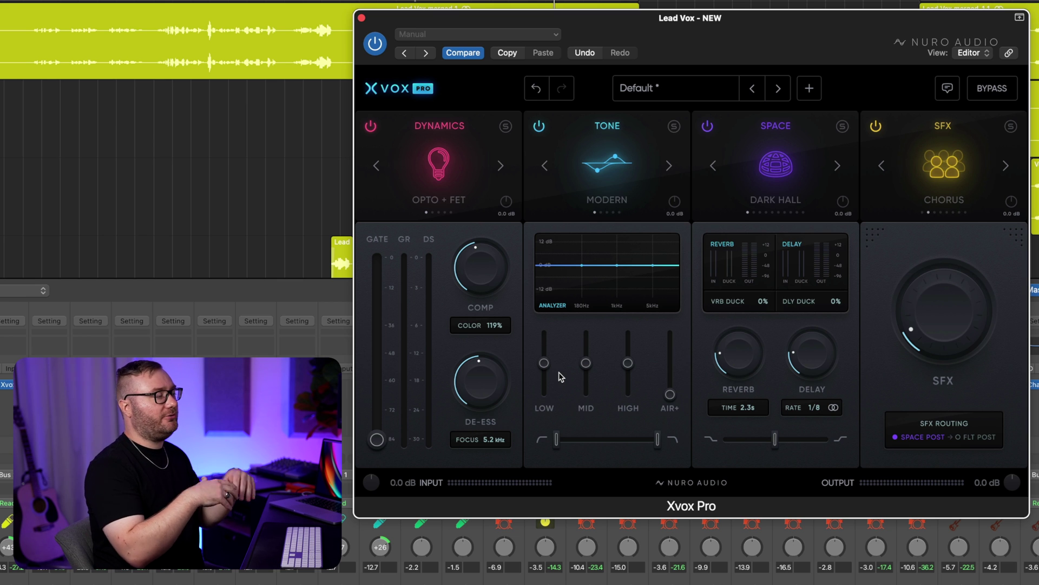
Shape the Modern tone by boosting Mid to about +27%, High and Air+, cutting Low and raising the low-cut filter, and compare it bypassed.
key("space")
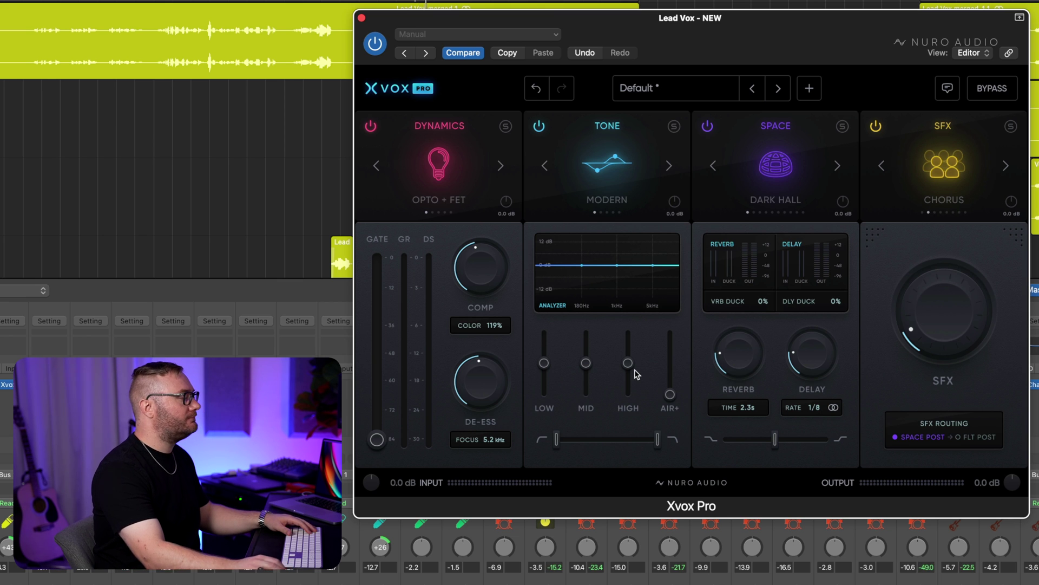
left_click_drag(631, 365, 596, 359)
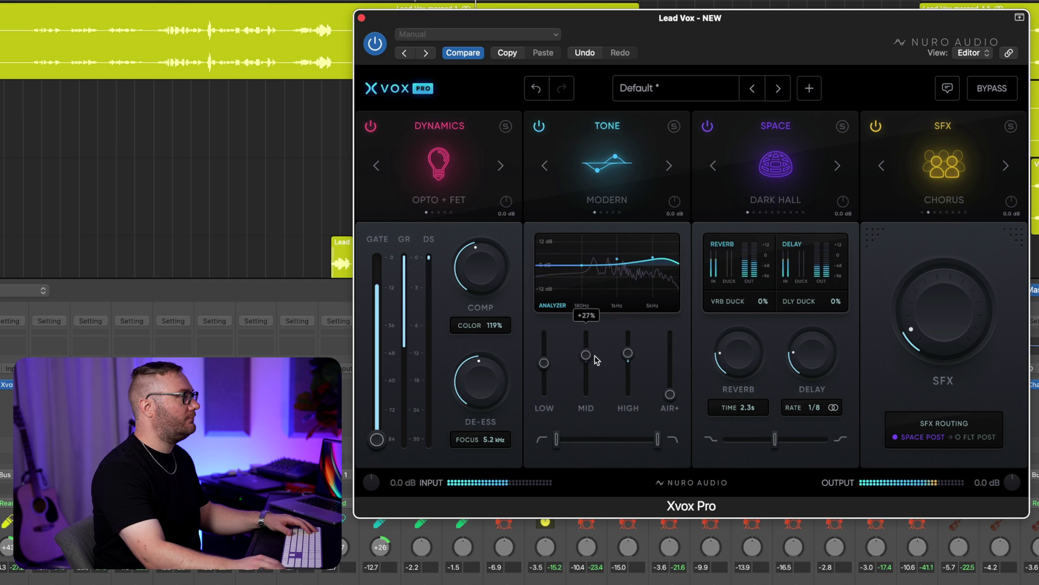
left_click_drag(675, 399, 672, 381)
left_click_drag(545, 365, 546, 378)
left_click_drag(557, 439, 581, 440)
left_click_drag(628, 353, 594, 360)
left_click_drag(670, 382, 673, 378)
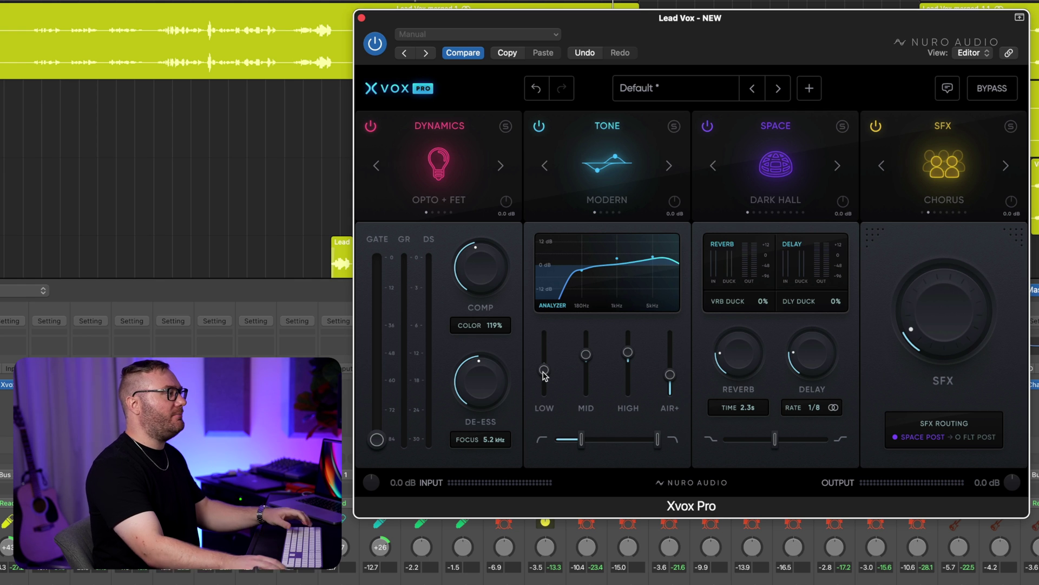
left_click_drag(581, 439, 580, 445)
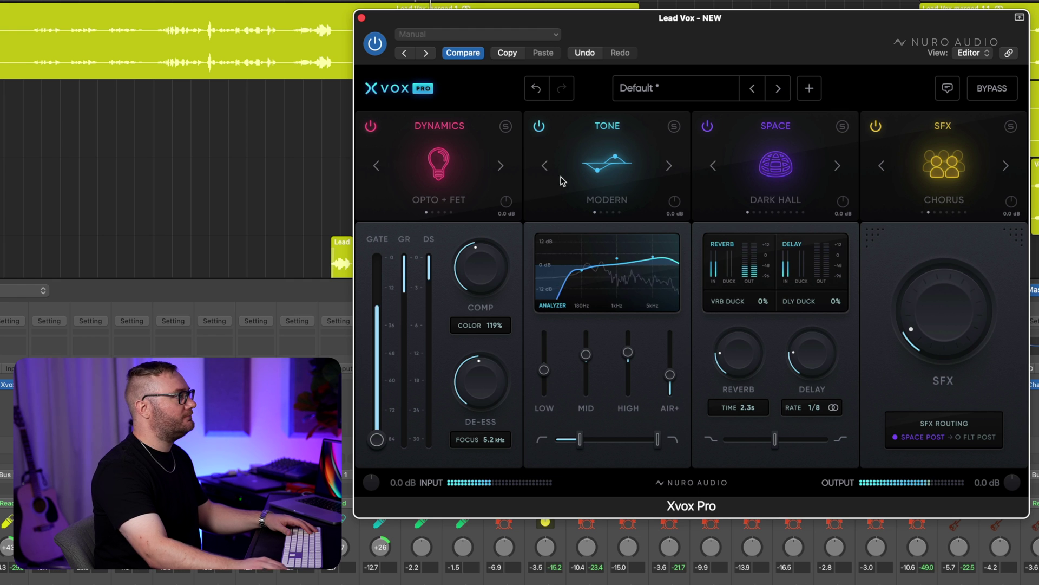
left_click(538, 127)
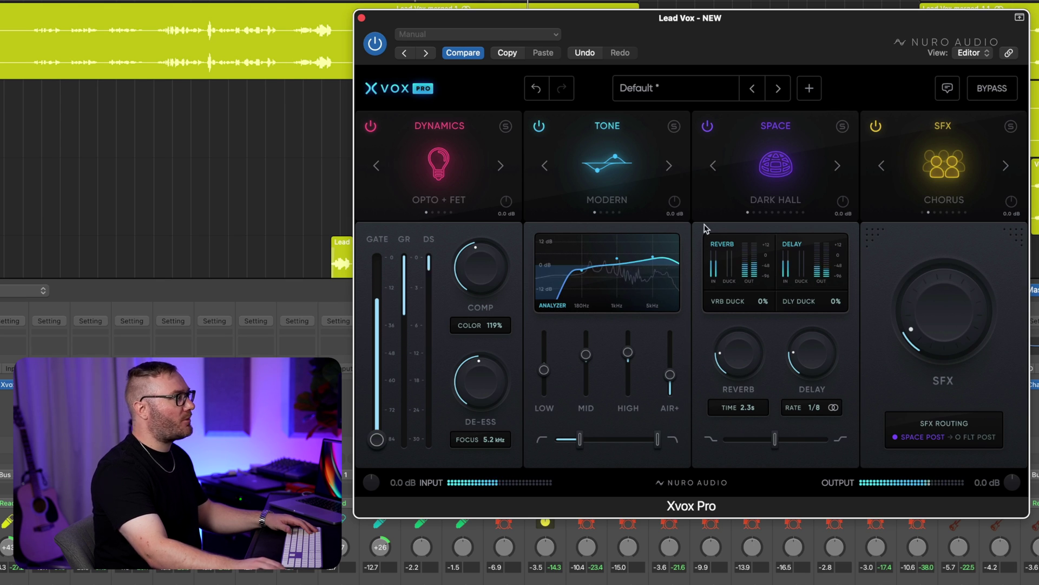
key("space")
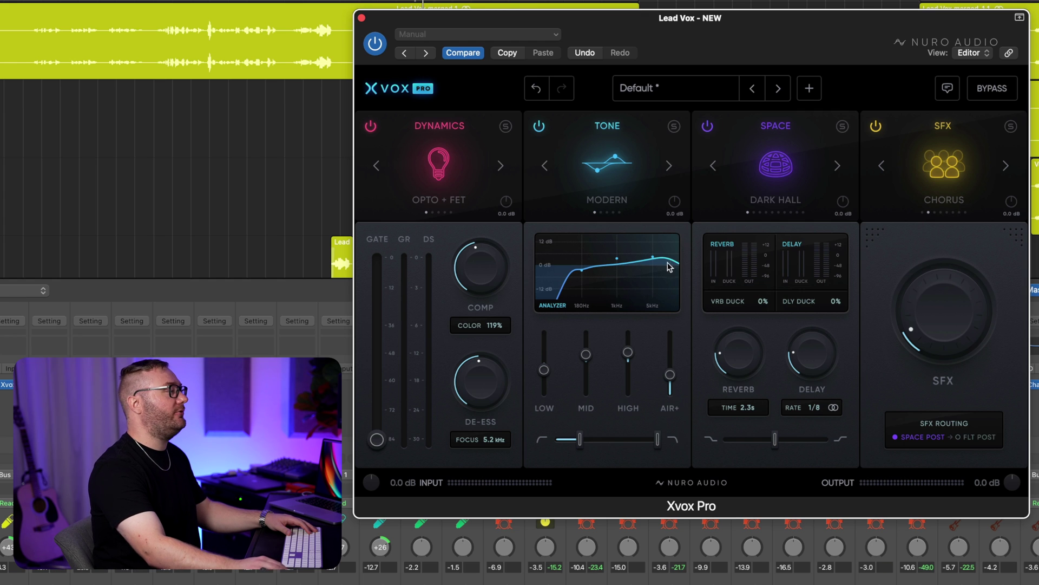
Audition the Clear and Vintage modes of the Tone module and choose Clear.
left_click(669, 166)
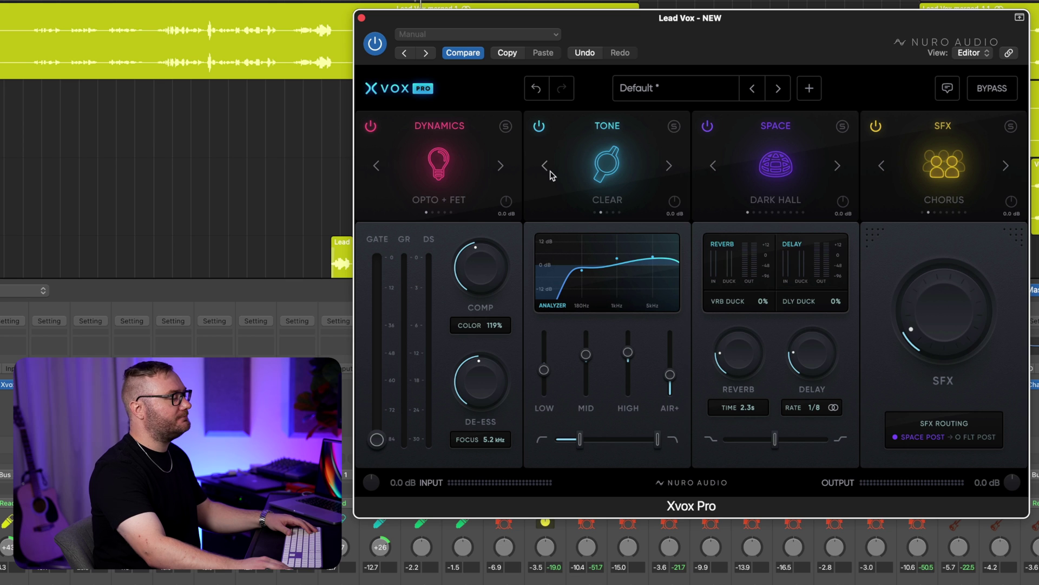
key("space")
left_click(670, 166)
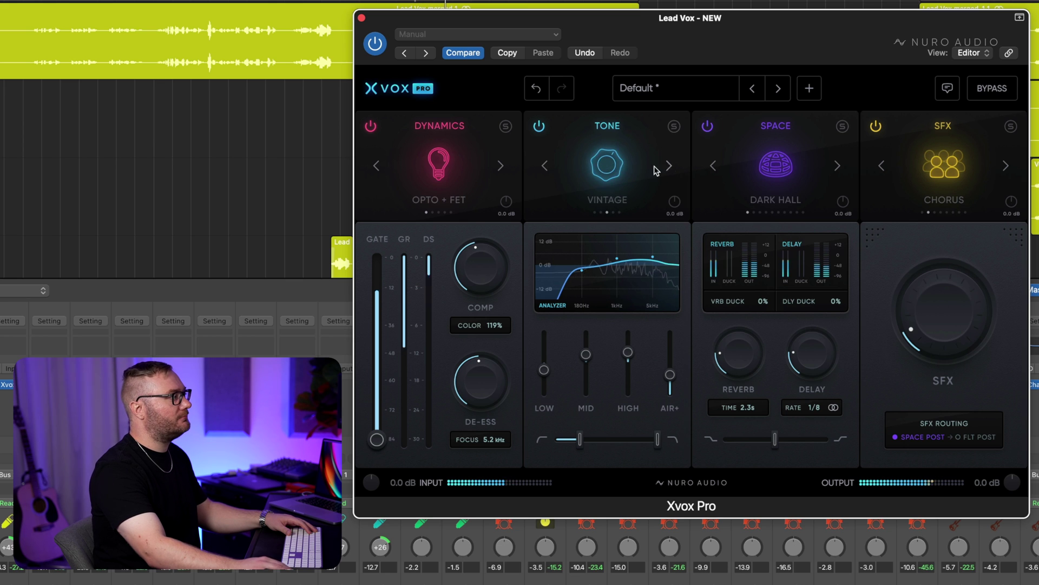
left_click(546, 166)
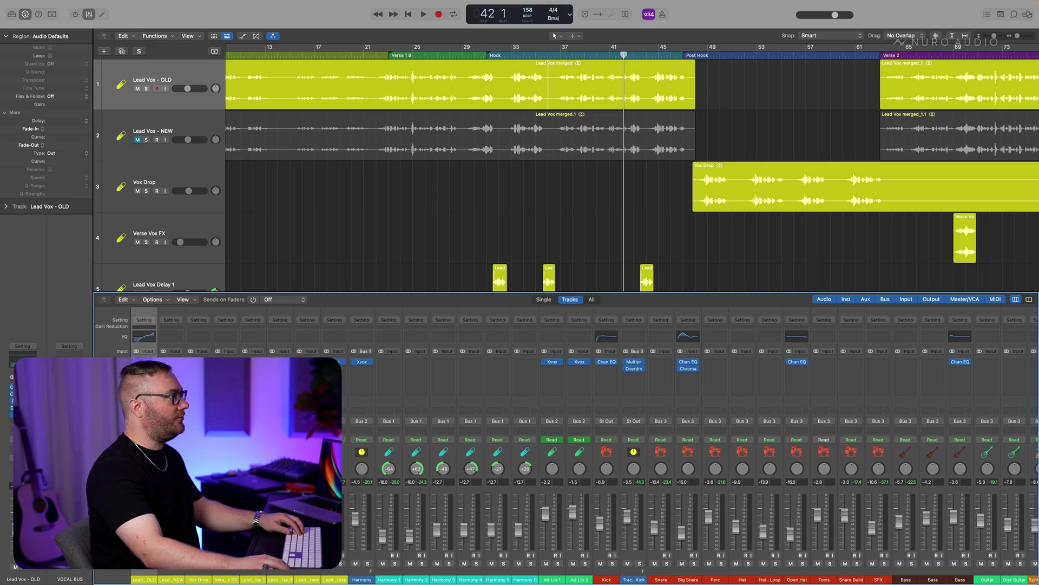
Play the hook with Lead Vox - OLD, switch the mute over to hear Lead Vox - NEW, and show its plug-in window.
key("space")
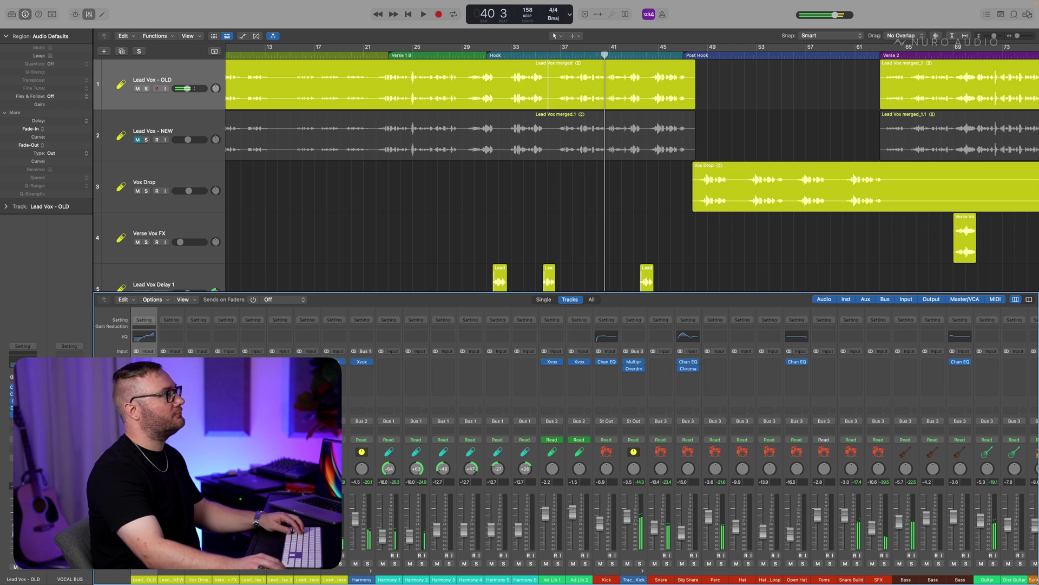
key("space")
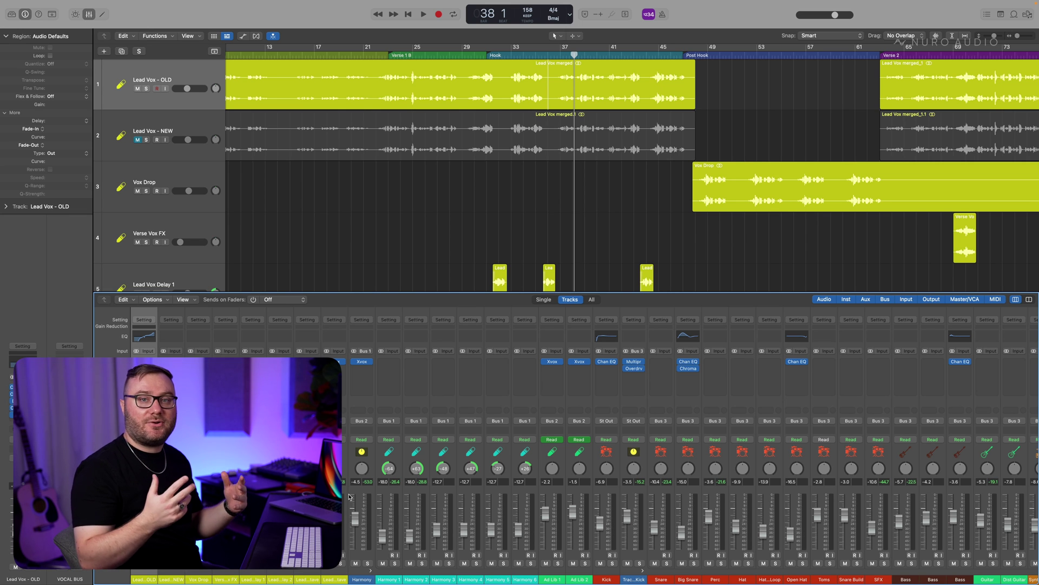
key("ctrl+m")
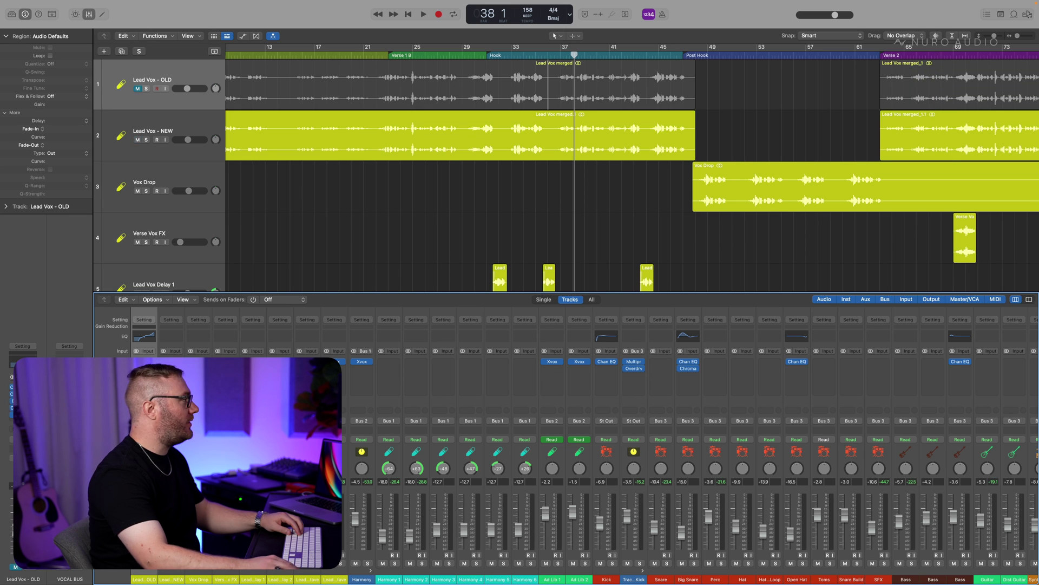
key("v")
Switch the Space module from Dark Hall to Plate and set the reverb amount to 23%.
left_click_drag(754, 120, 744, 101)
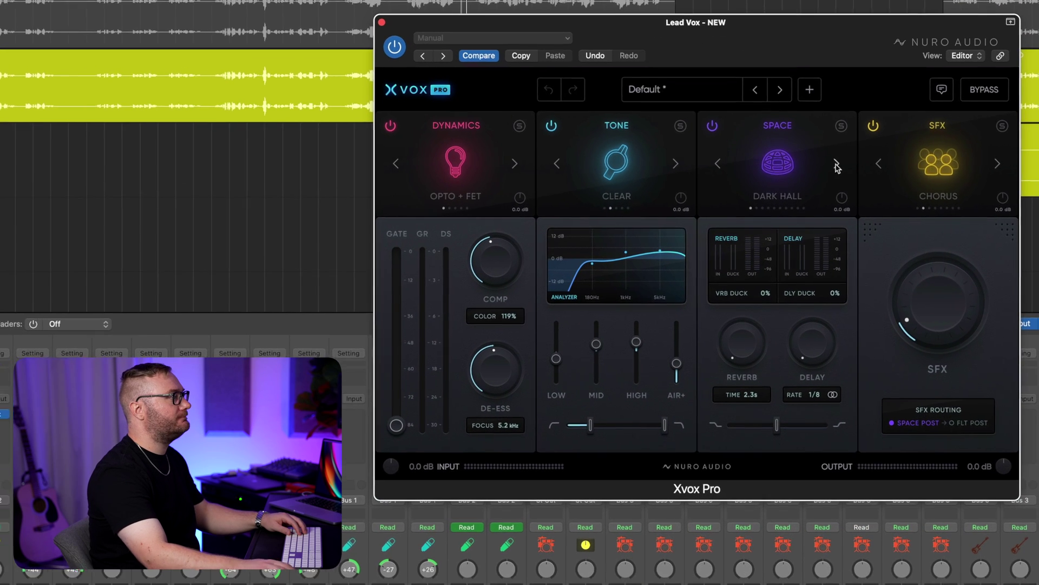
left_click(810, 197)
left_click_drag(749, 366, 749, 337)
left_click_drag(763, 266, 768, 264)
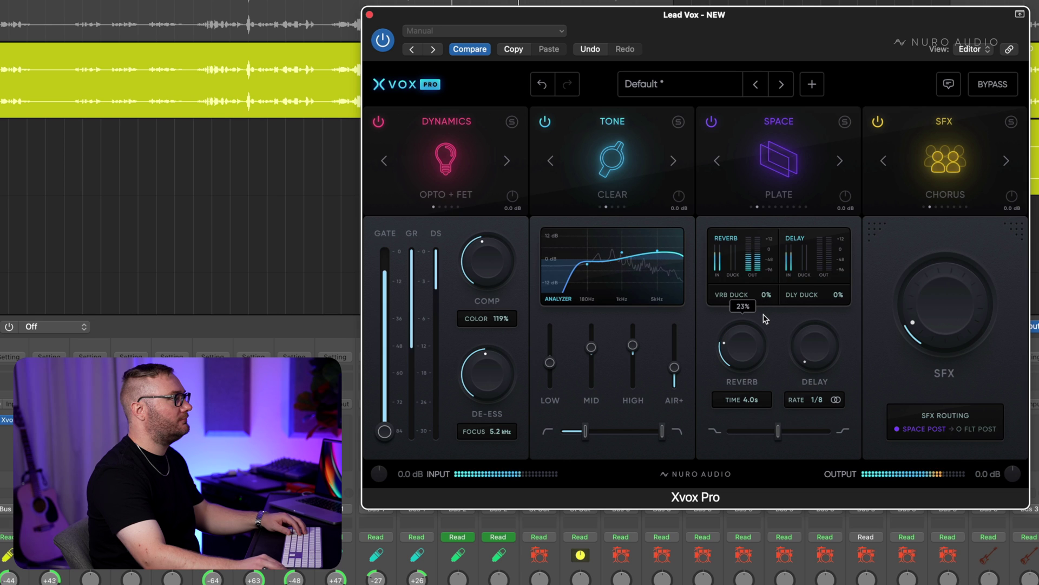
left_click_drag(765, 321, 771, 356)
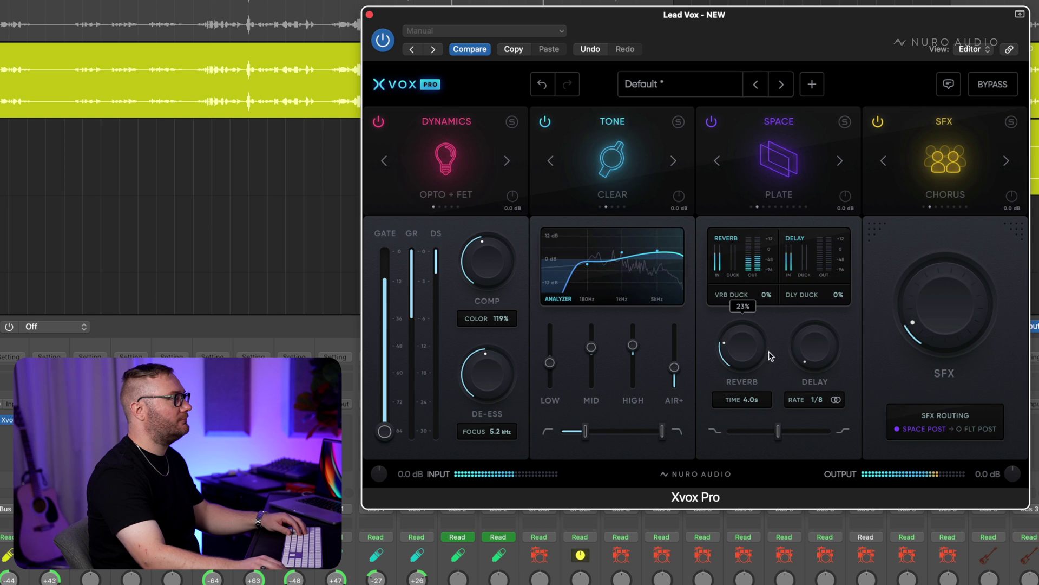
Set the reverb ducking to 23% and the plate reverb amount to about 29% while the vocal plays.
mouse_move(772, 302)
left_mouse_down()
mouse_move(771, 284)
mouse_move(761, 298)
left_mouse_up()
left_click_drag(748, 344, 747, 340)
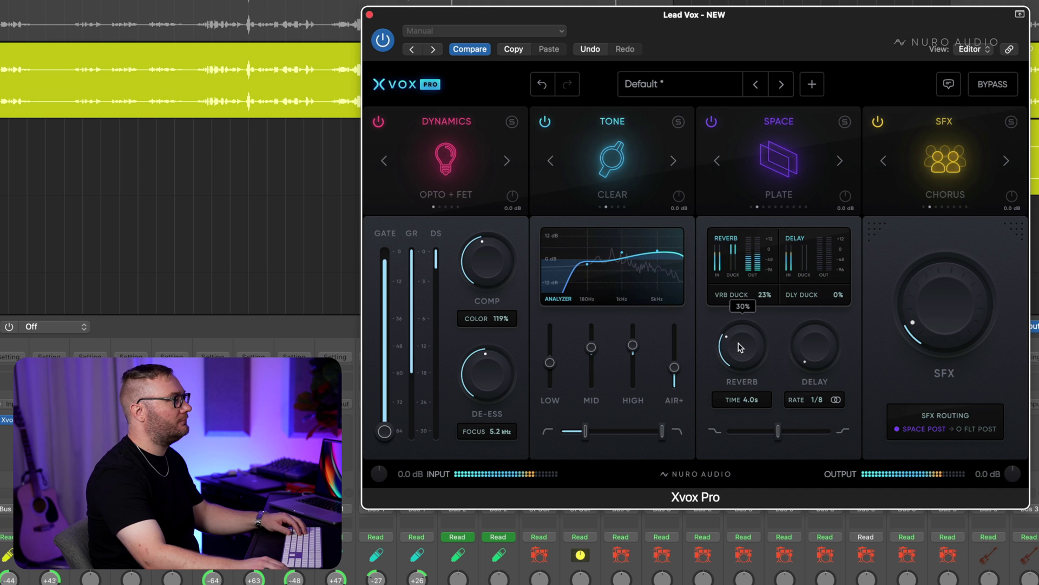
left_click_drag(740, 334, 741, 341)
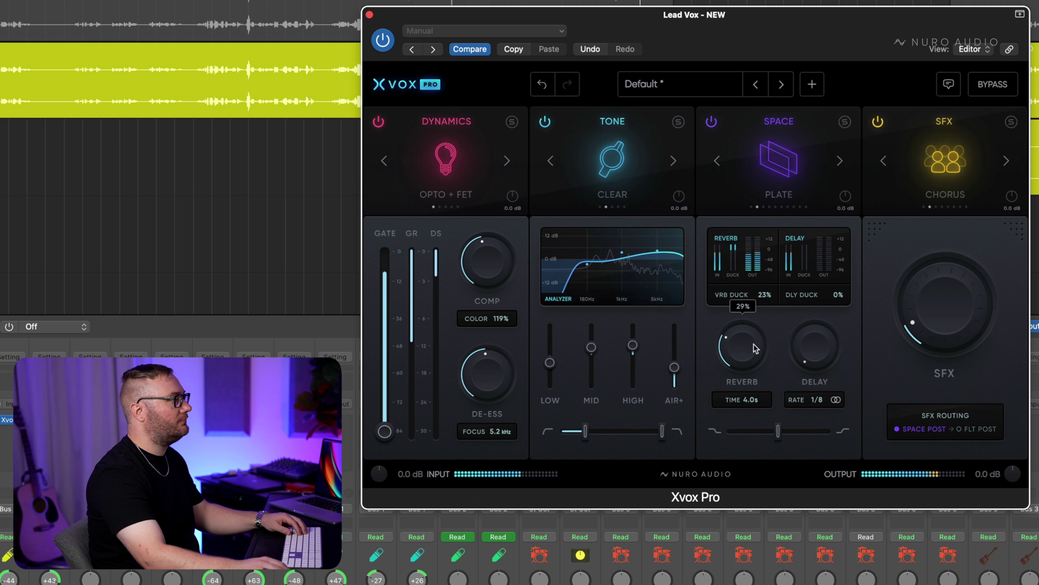
key("space")
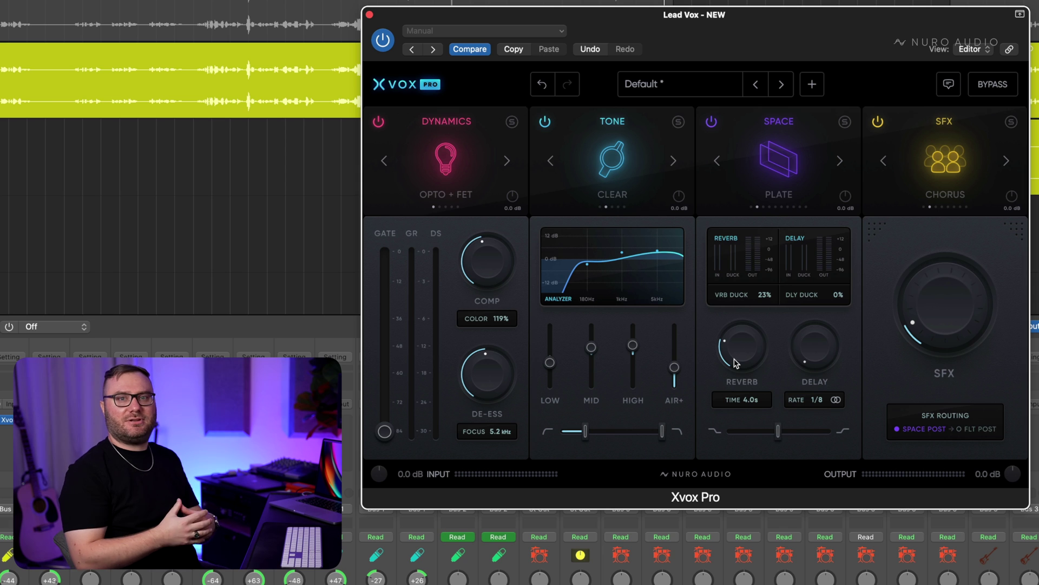
With the vocal playing, set the reverb amount to 24%, the reverb ducking to 30% and the delay amount to 16%.
key("space")
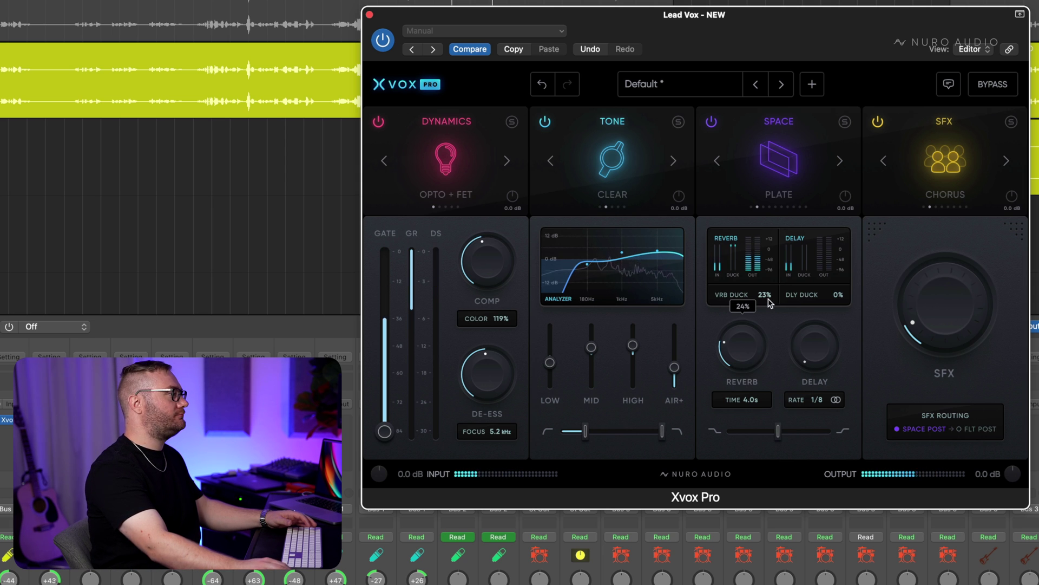
scroll(747, 345, "up", 4)
scroll(747, 345, "down", 4)
scroll(763, 298, "up", 7)
scroll(726, 347, "up", 2)
scroll(802, 342, "up", 16)
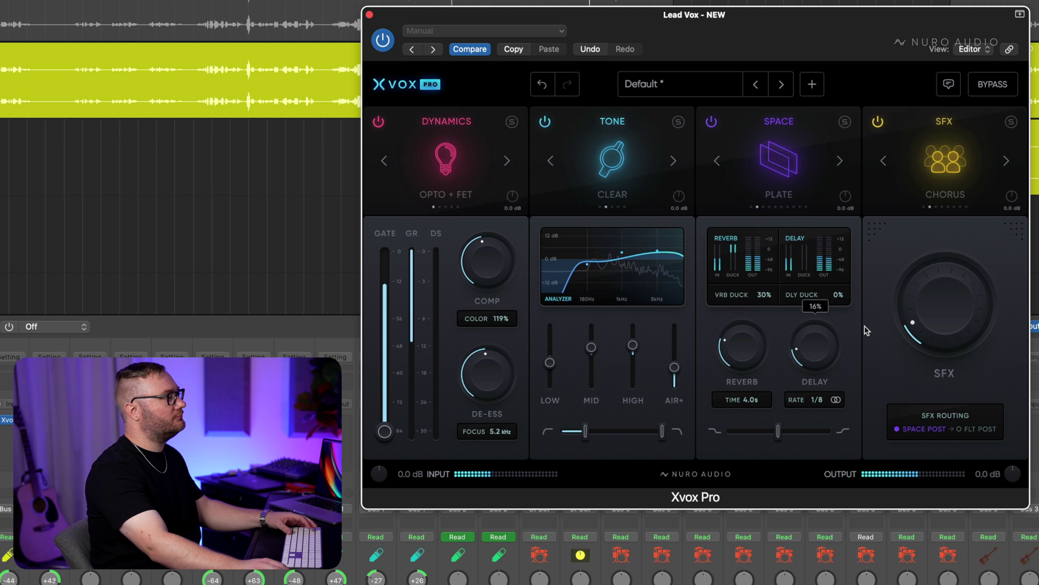
key("space")
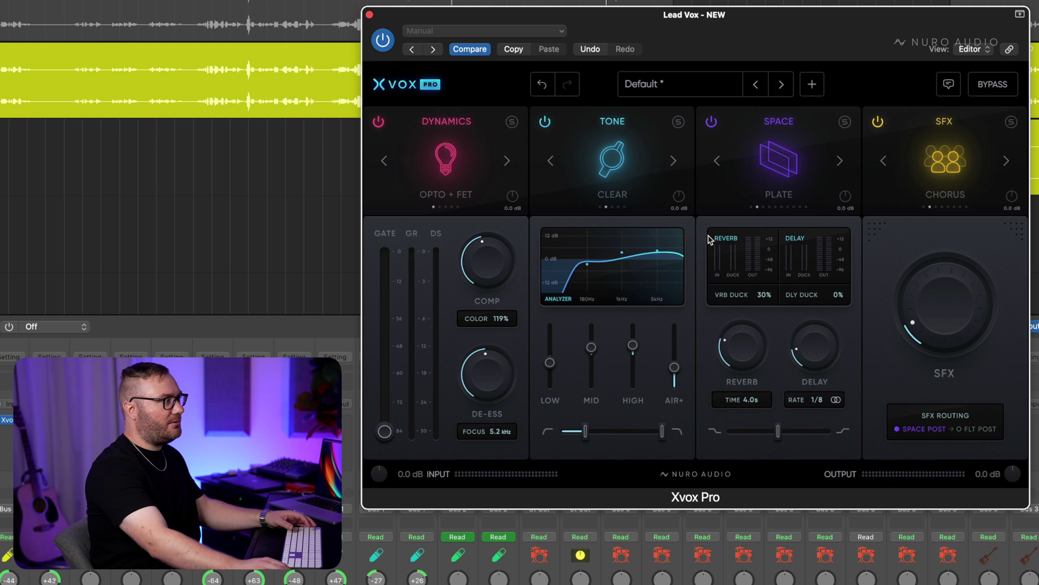
mouse_move(723, 313)
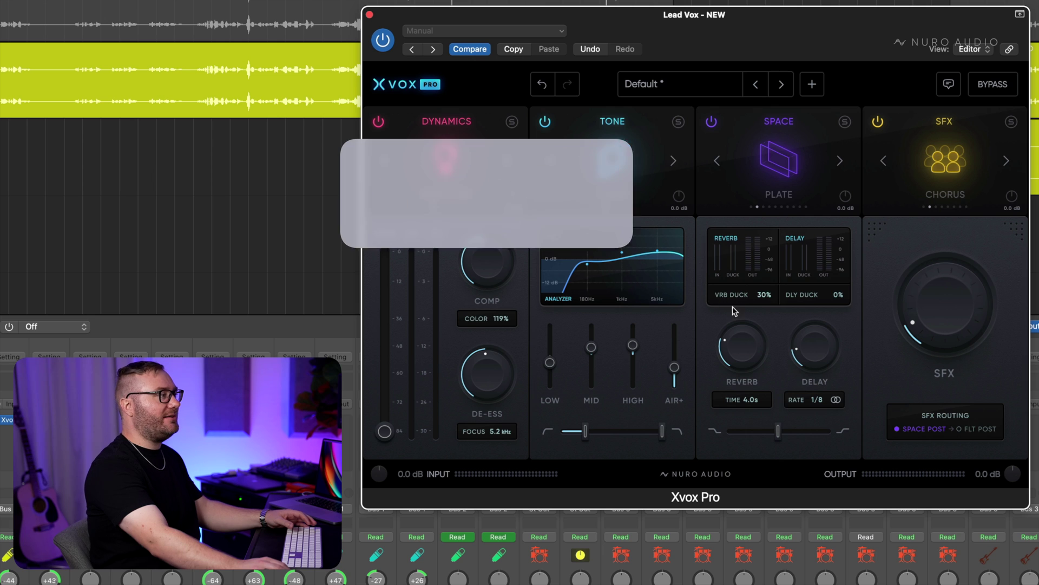